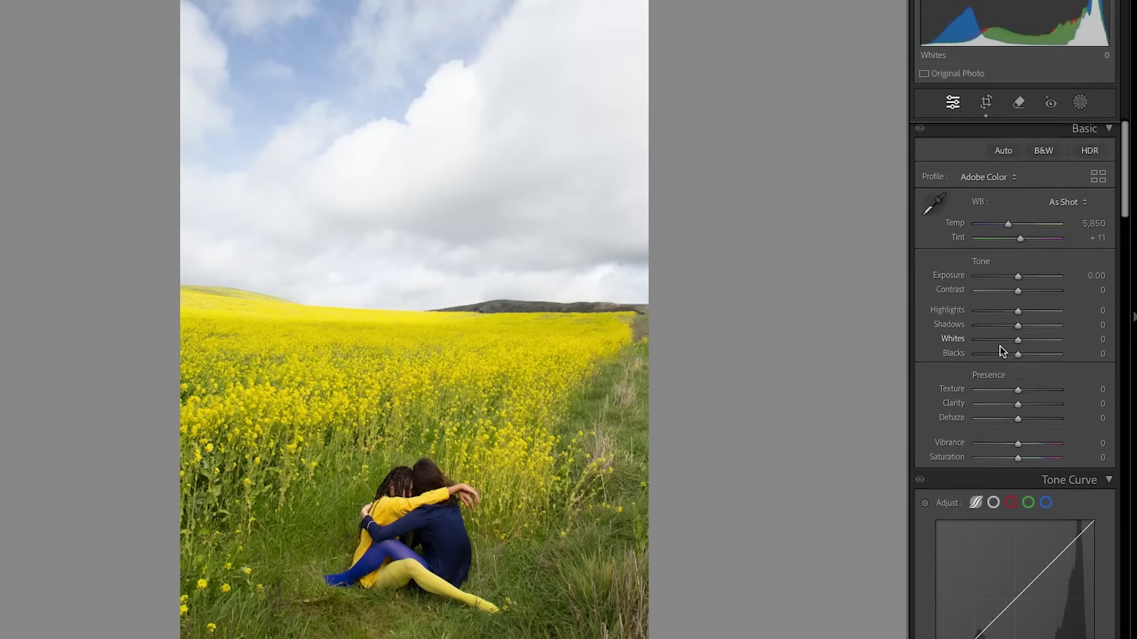
Scroll the Develop panel down past Tone Curve to the Color Mixer's HSL Hue sliders
scroll(1027, 357, "down", 5)
scroll(1000, 349, "down", 3)
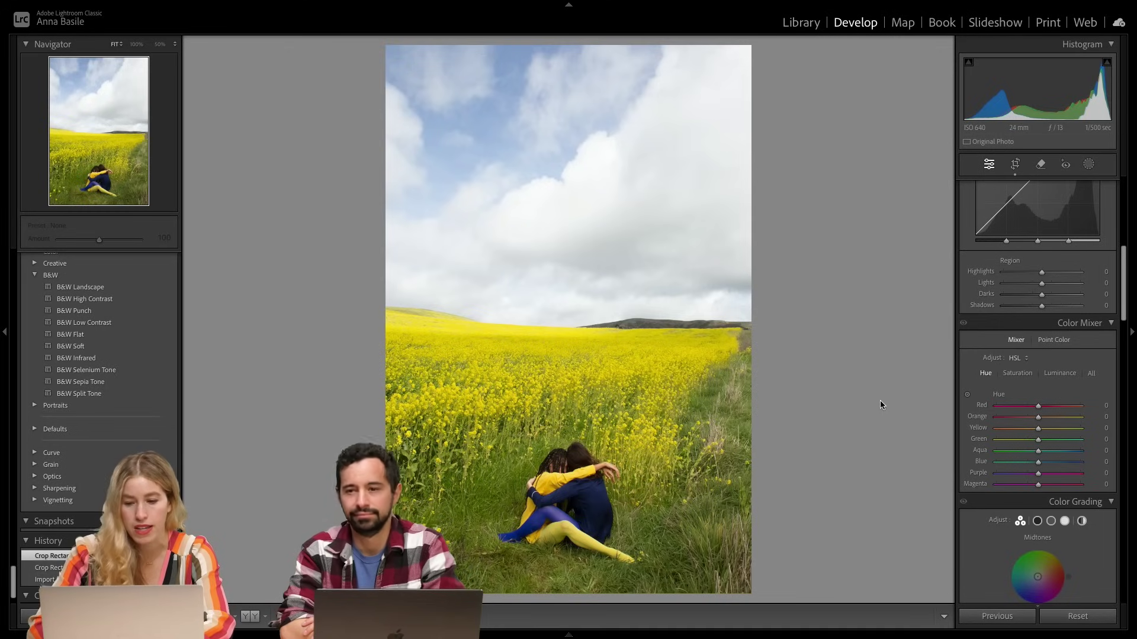
Shift the Green hue from yellow toward vivid green, then test Green saturation from −100 to a boost
left_click_drag(1038, 439, 995, 441)
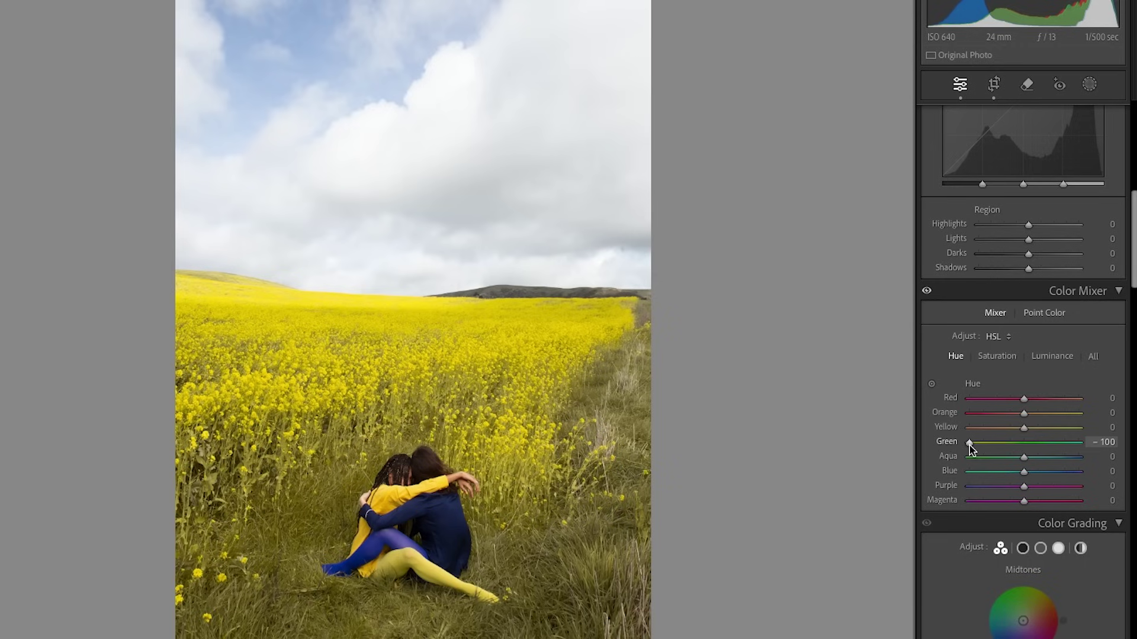
left_click_drag(968, 443, 1068, 447)
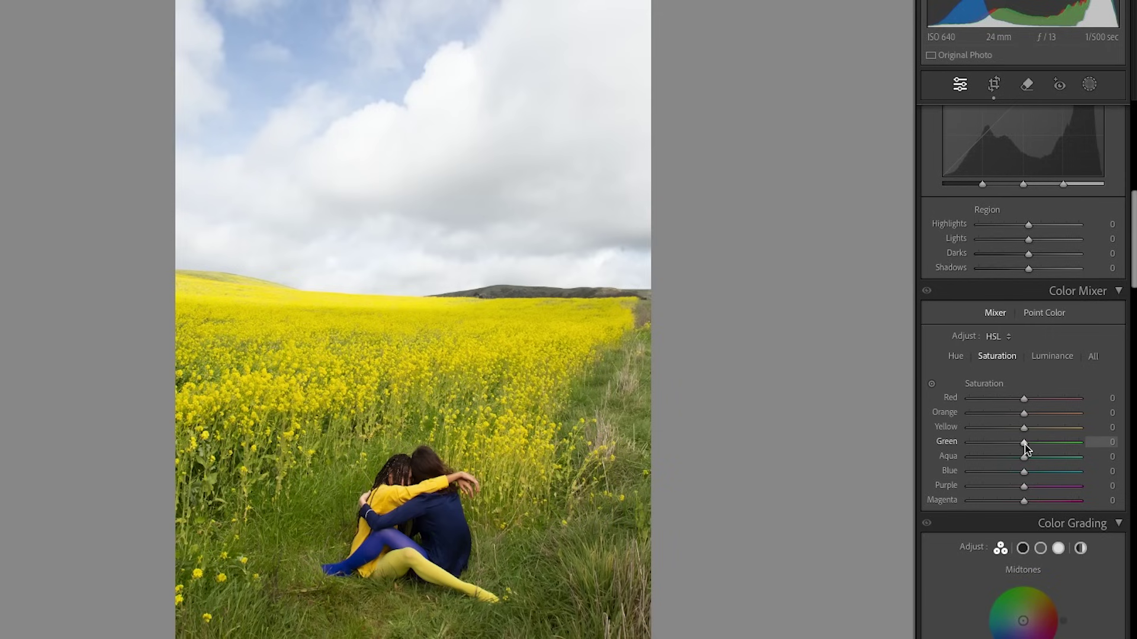
left_click_drag(1025, 443, 923, 432)
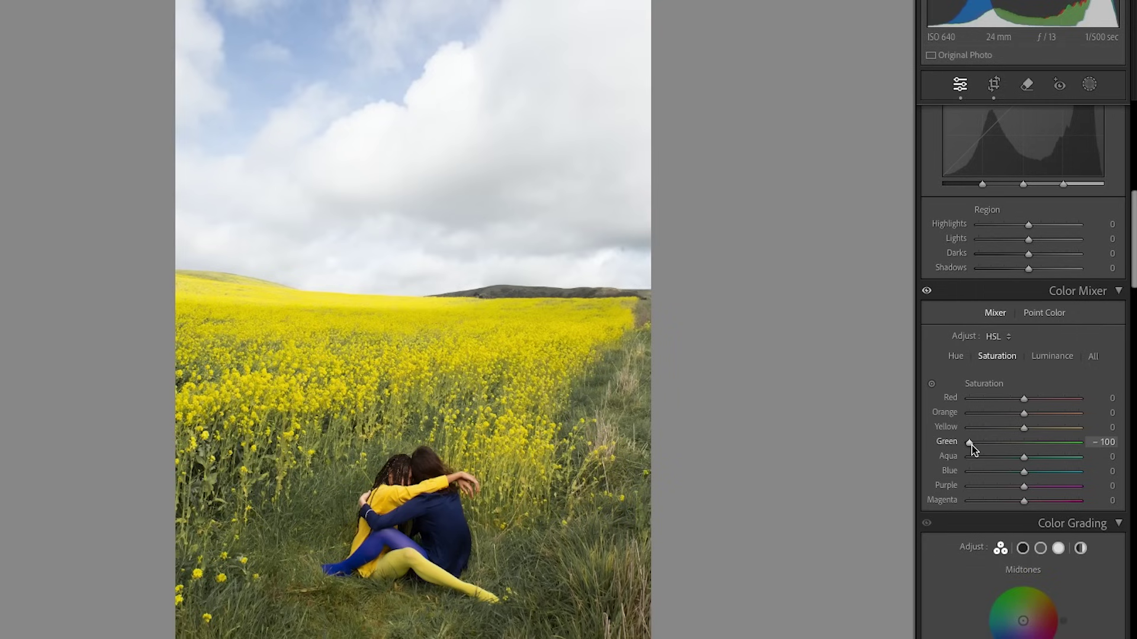
left_click_drag(972, 445, 1041, 449)
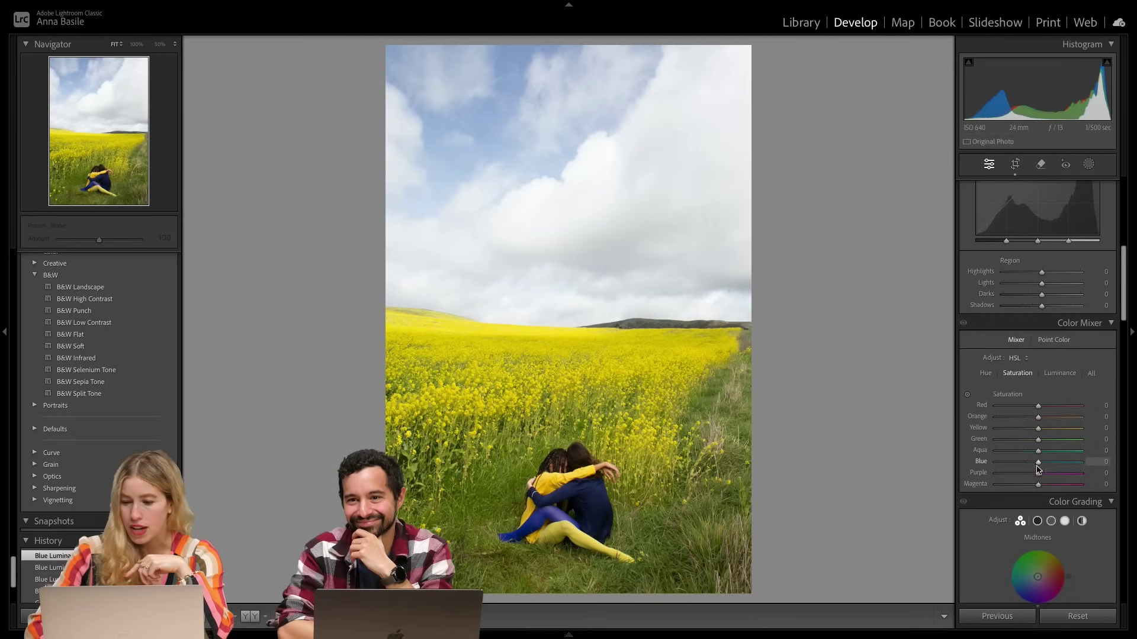
Boost Blue saturation to deepen the sky, check Luminance, then nudge the Green hue up slightly
left_click_drag(1038, 465, 1071, 462)
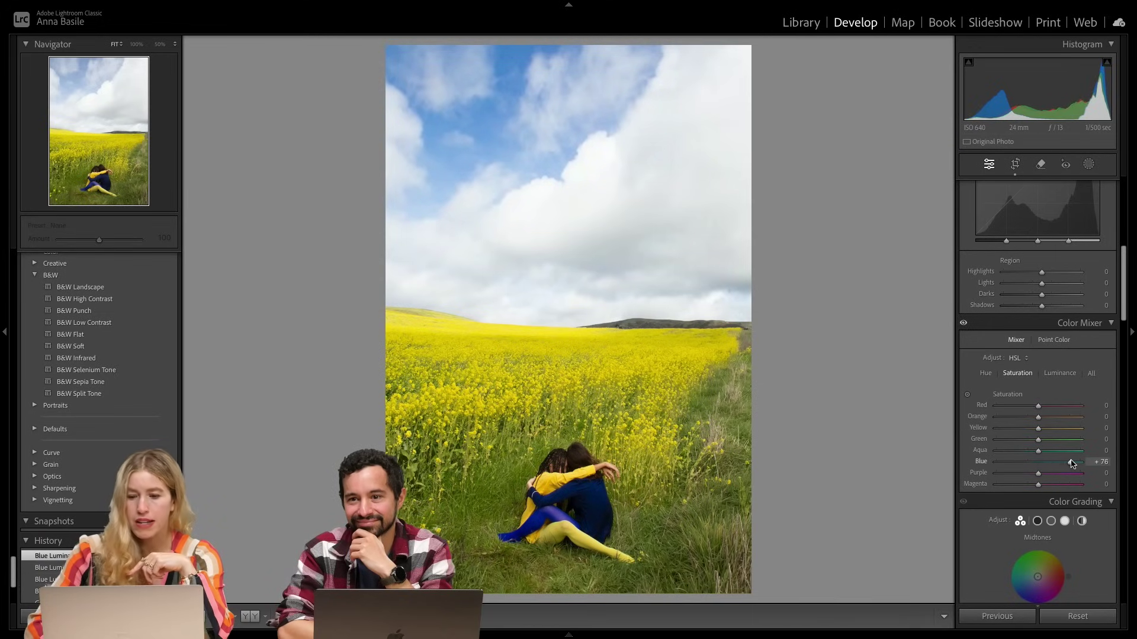
left_click(1053, 376)
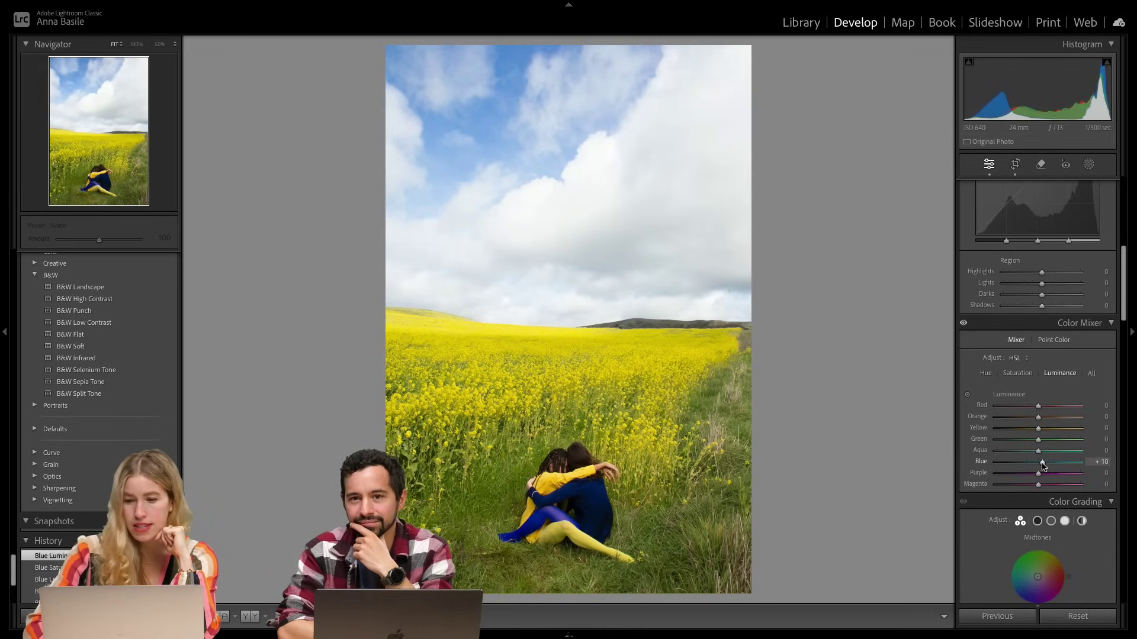
left_click(985, 373)
left_click_drag(1038, 439, 1042, 444)
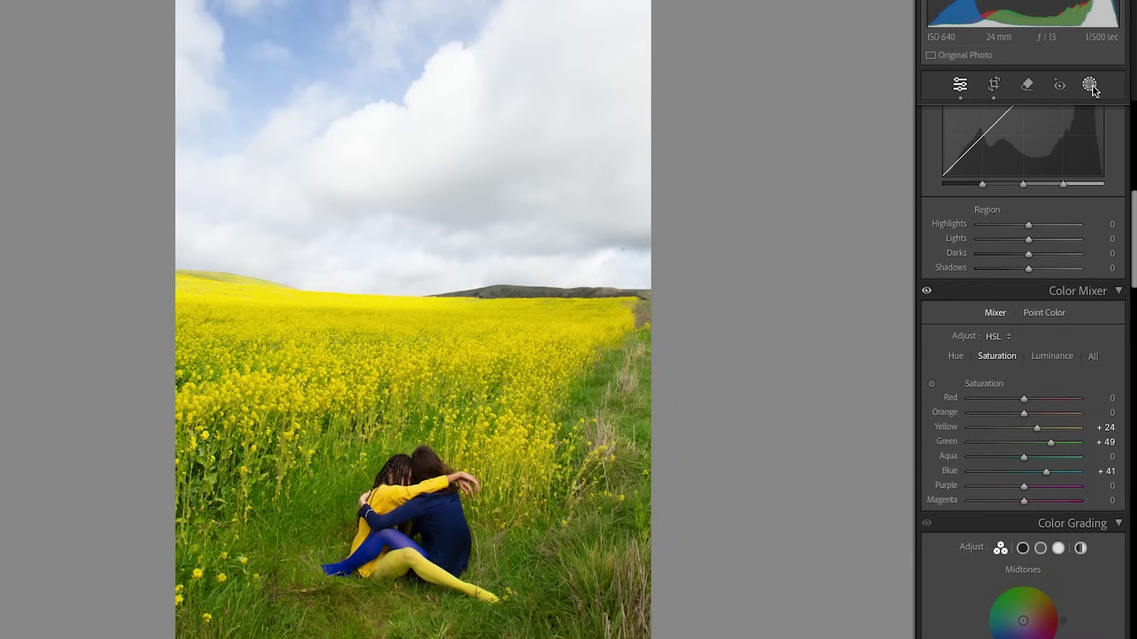
Create a Sky mask and cool it with a Temp of −40
left_click(1090, 85)
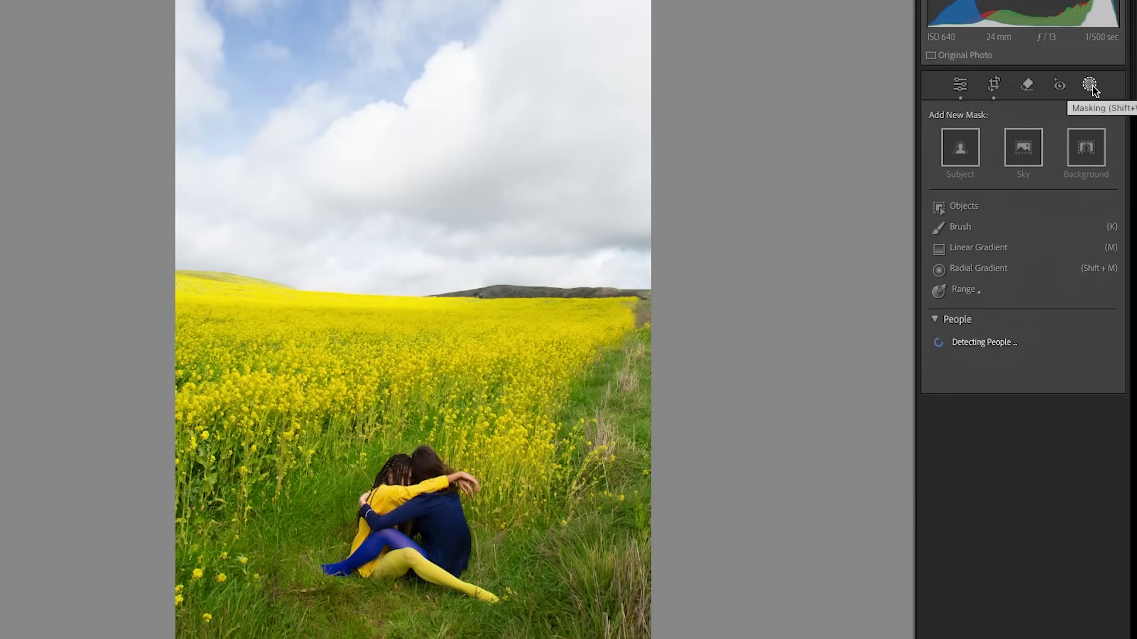
left_click(1022, 146)
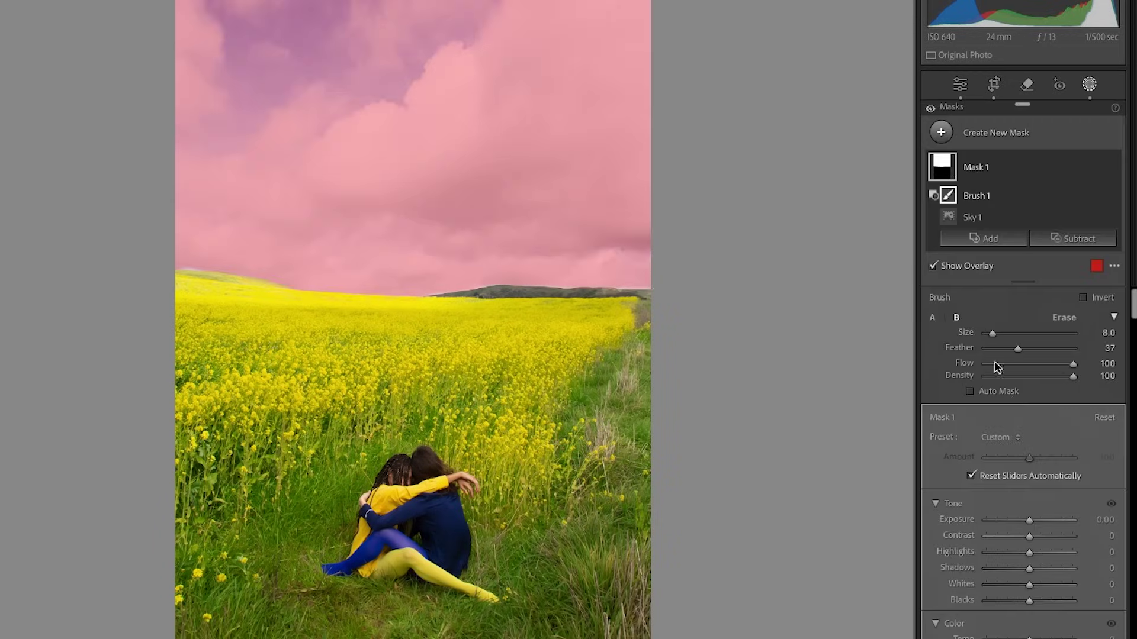
scroll(1013, 399, "down", 2)
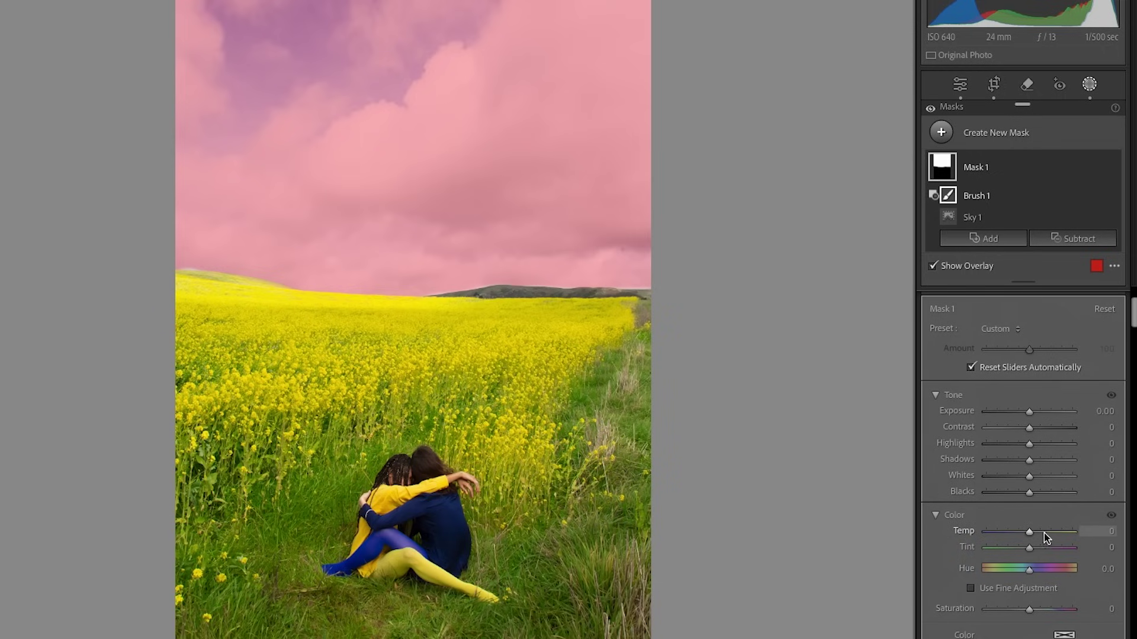
left_click_drag(1031, 535, 1013, 530)
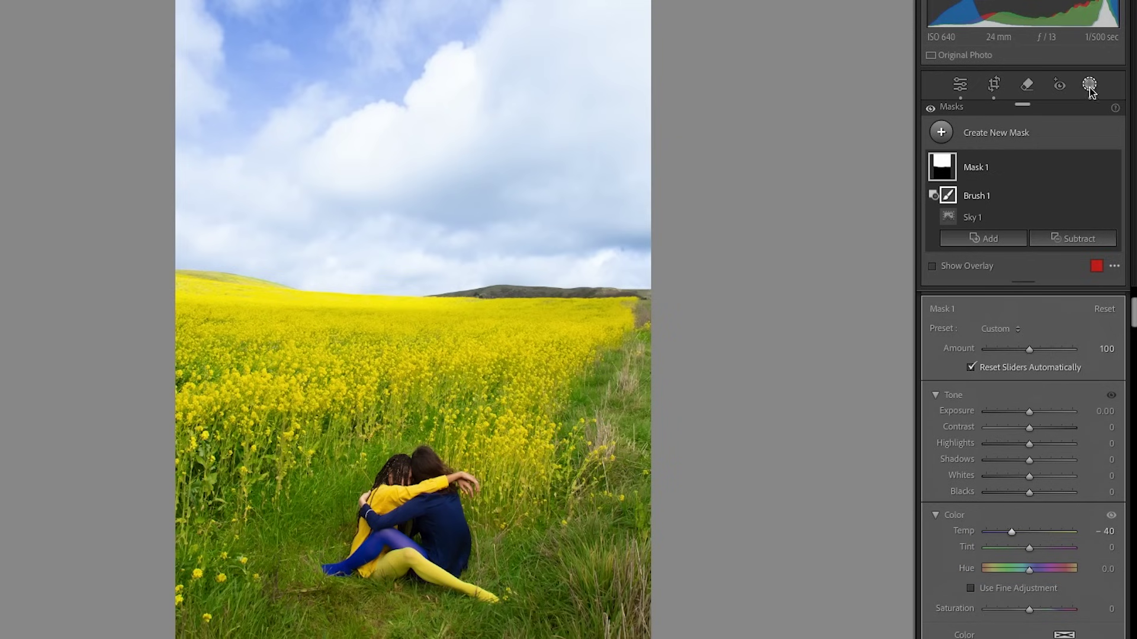
Add a Select Subject mask covering the embracing couple
left_click(1091, 85)
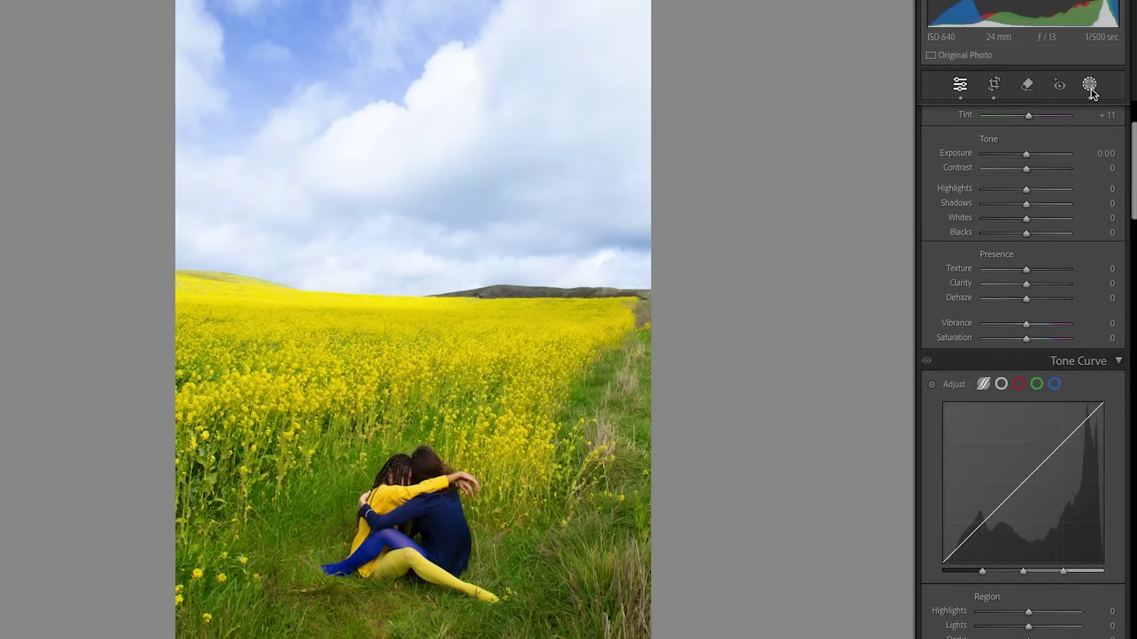
left_click(1091, 85)
left_click(941, 135)
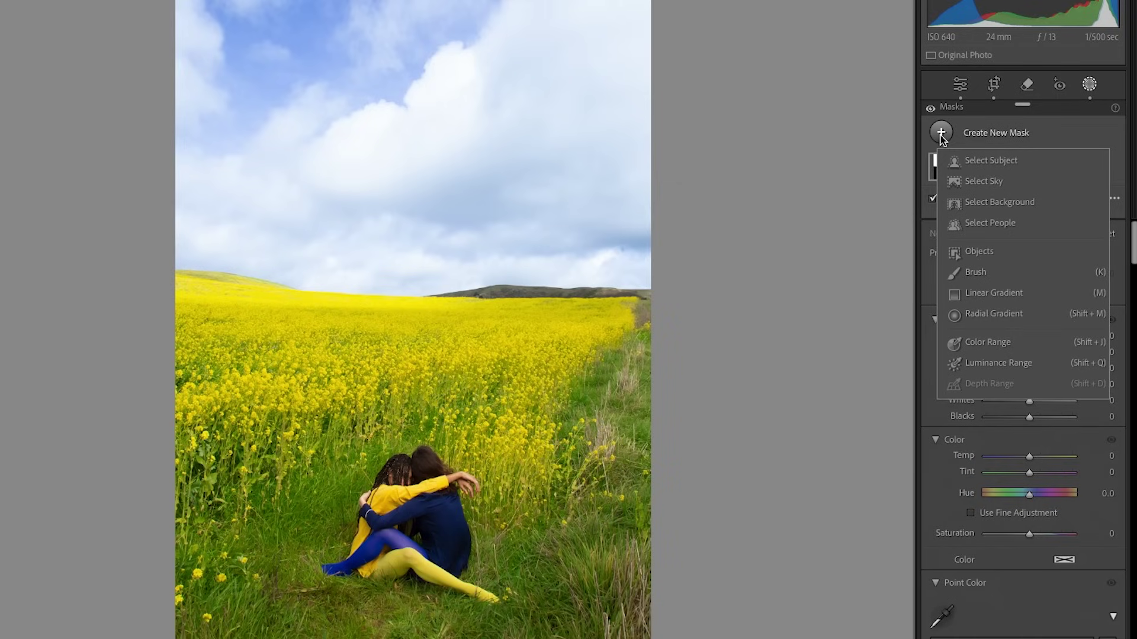
left_click(990, 161)
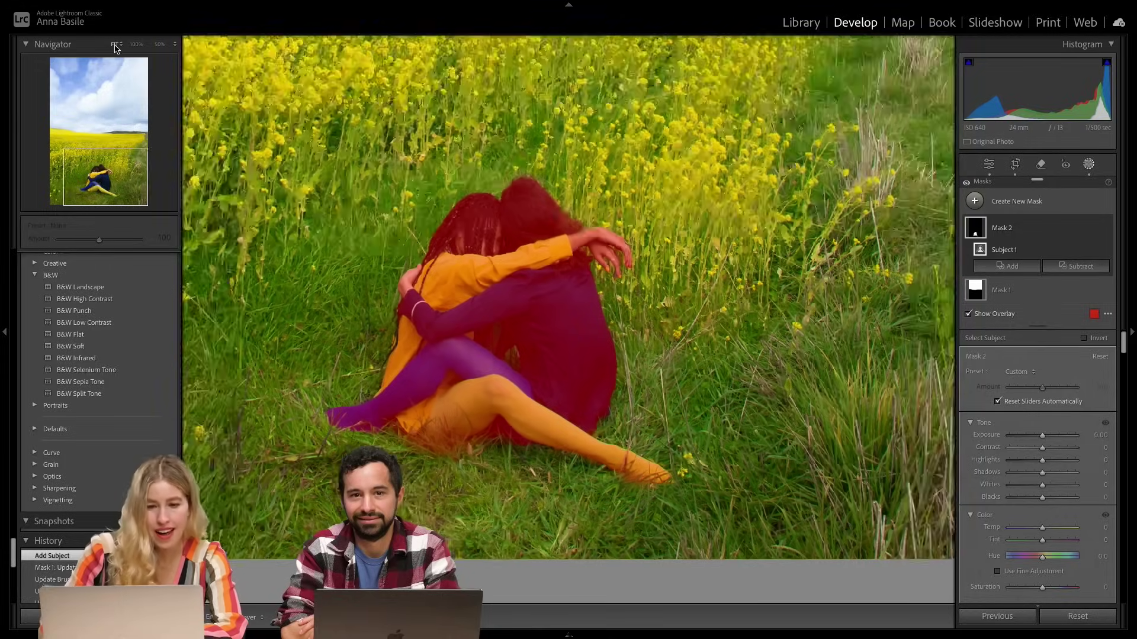
Fit the whole photo in view and compare the edit against the original
left_click(116, 45)
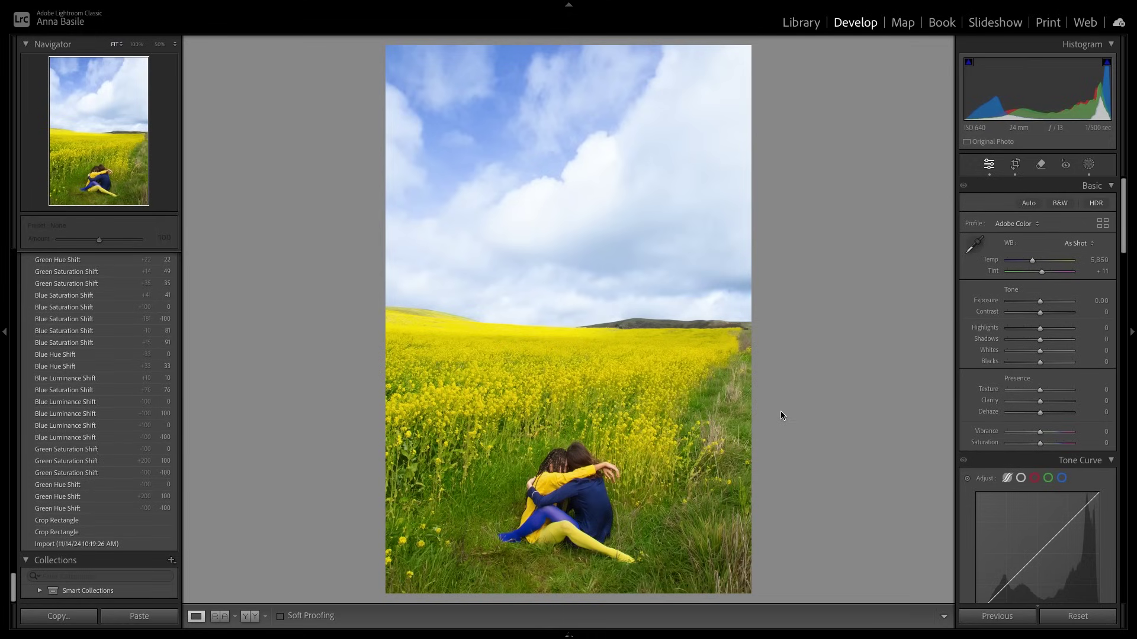
key("backslash")
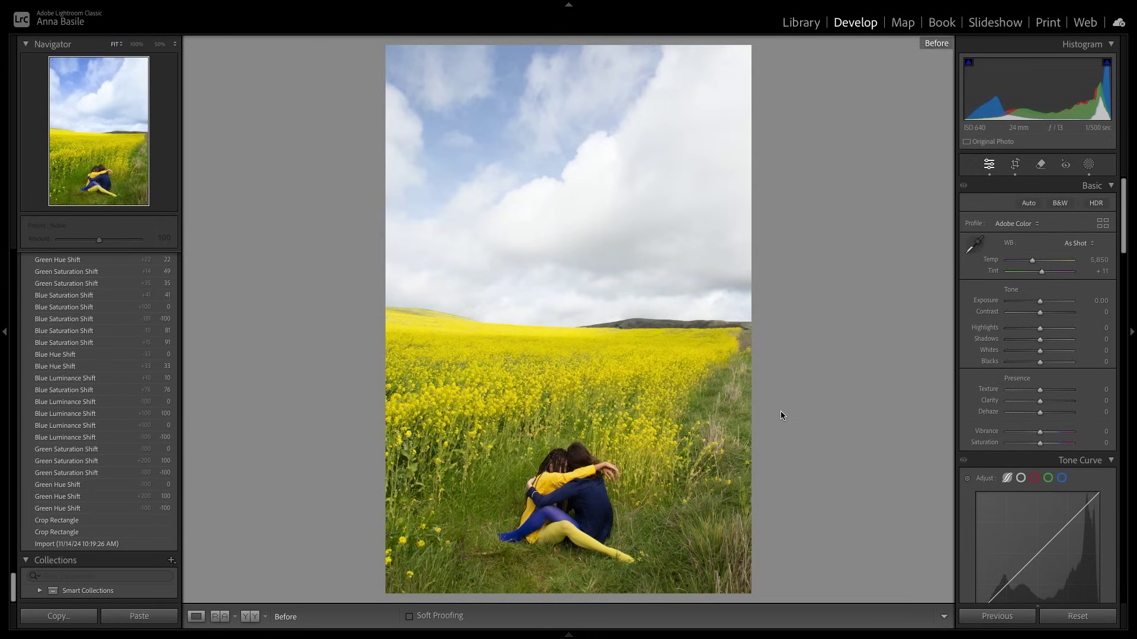
key("backslash")
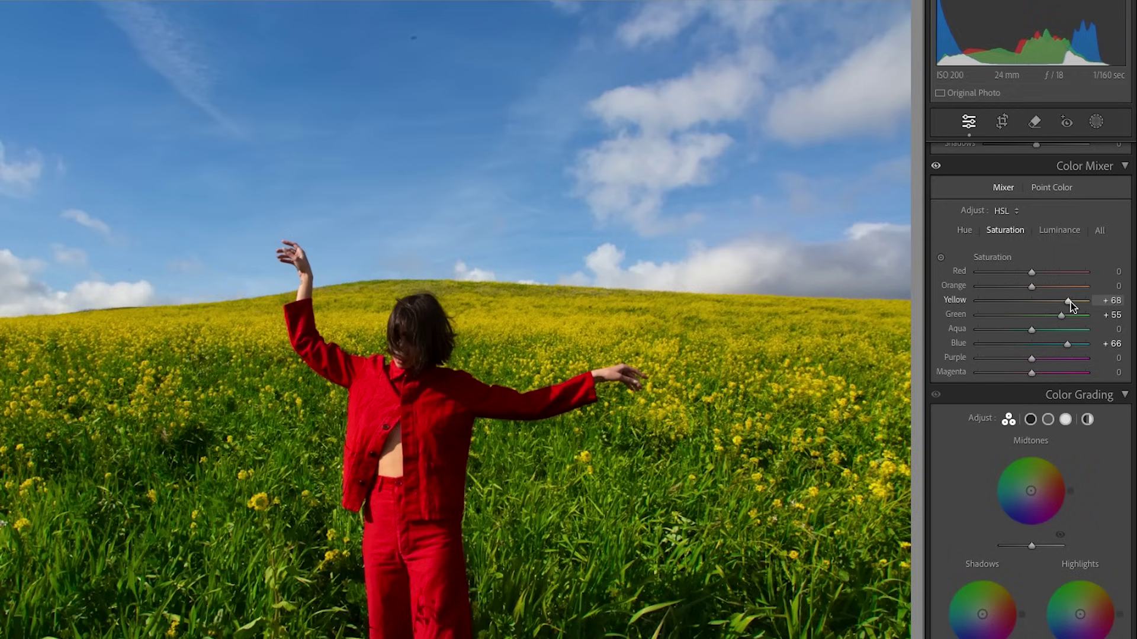
Ease Yellow saturation to +68, view per-colour Luminance, and compare before/after on the red-suit portrait
left_click_drag(1072, 303, 1068, 302)
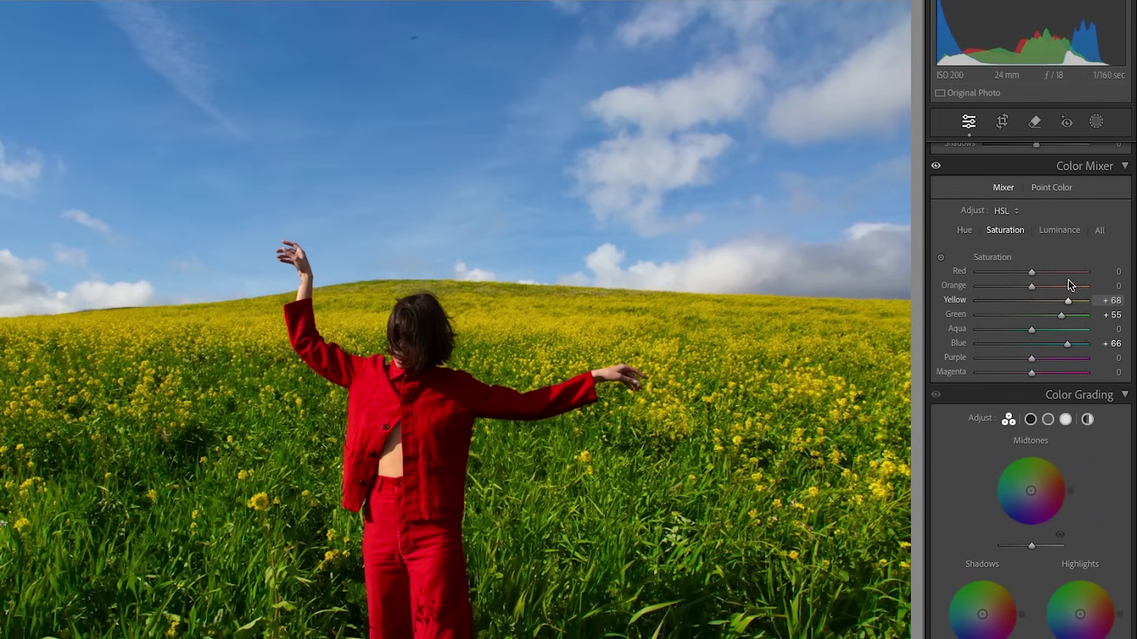
left_click(1062, 232)
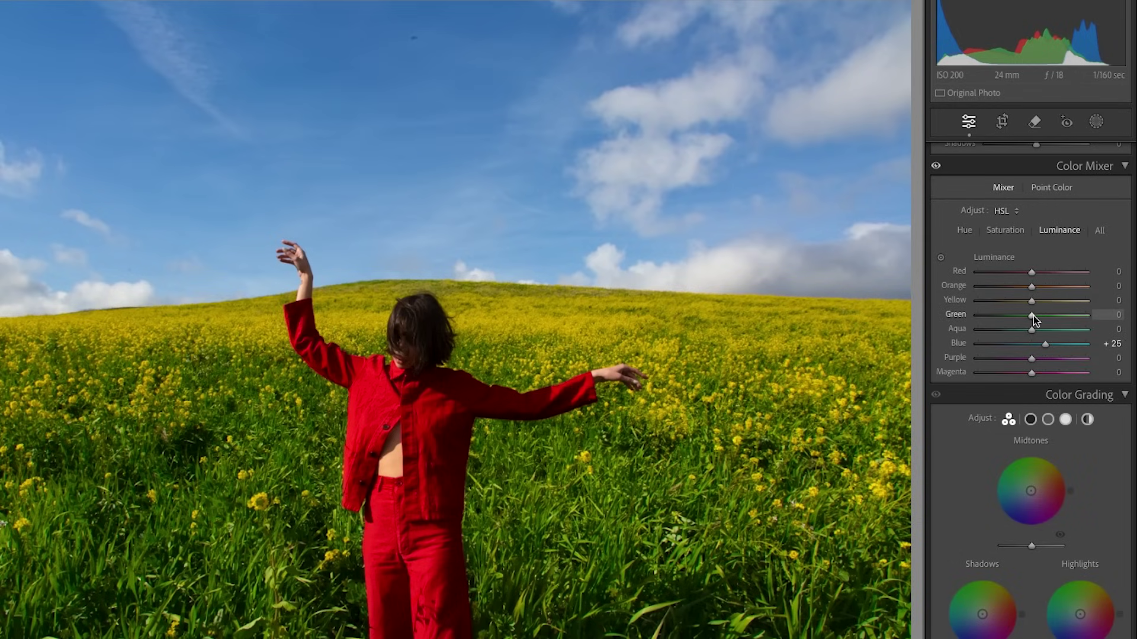
scroll(1033, 315, "up", 4)
scroll(1035, 319, "up", 5)
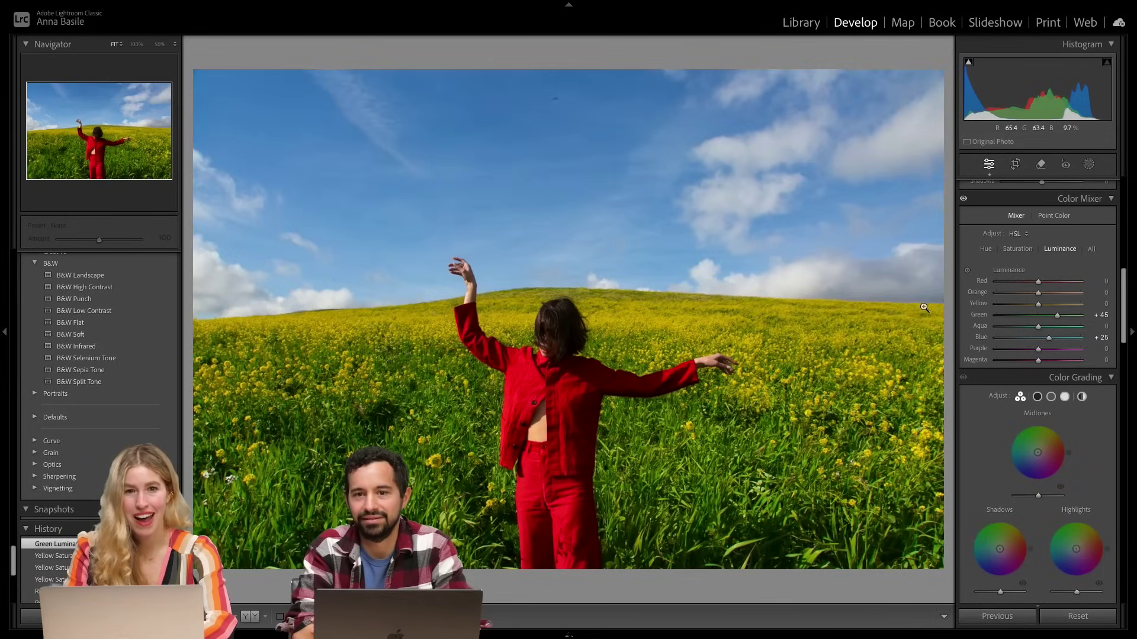
key("backslash")
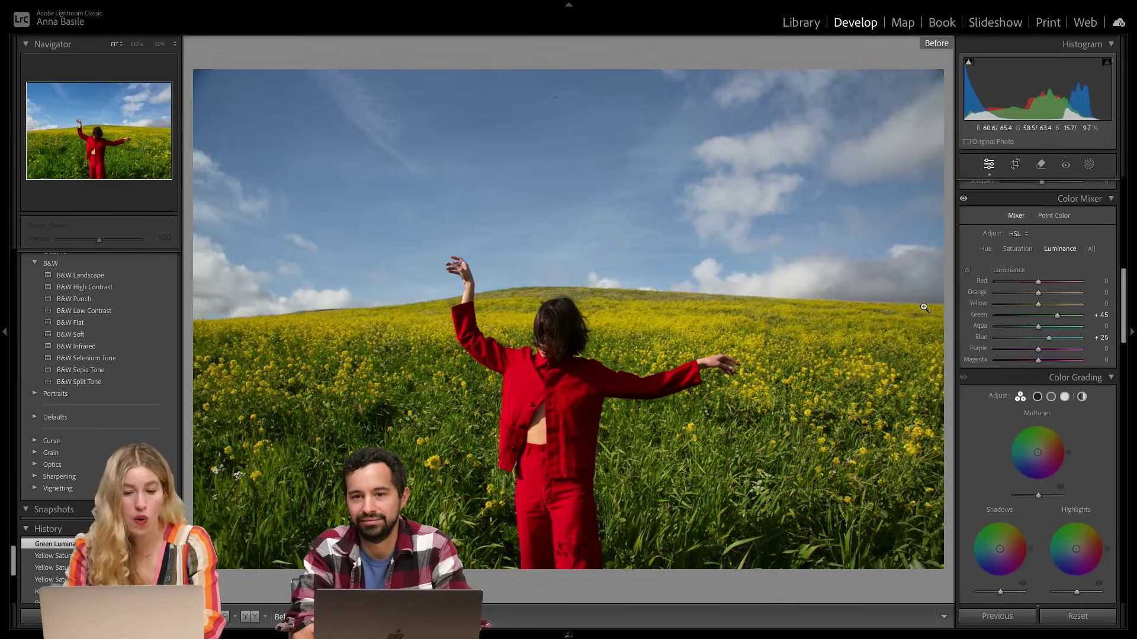
key("backslash")
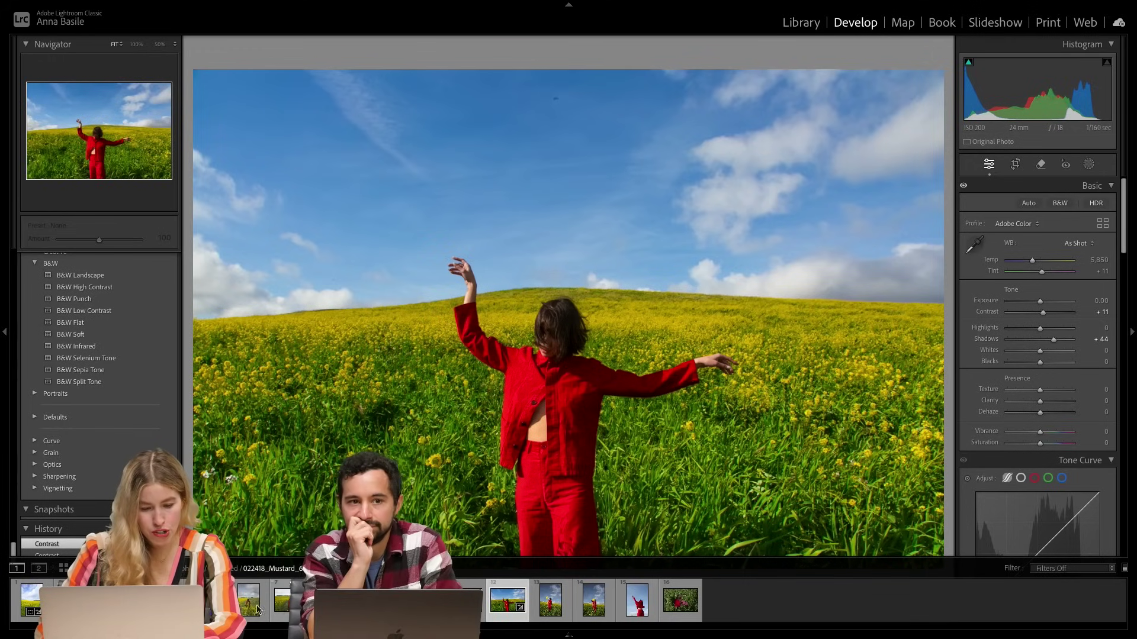
Return to the couple photo and raise Blue saturation to +57 for a richer sky
left_click(415, 600)
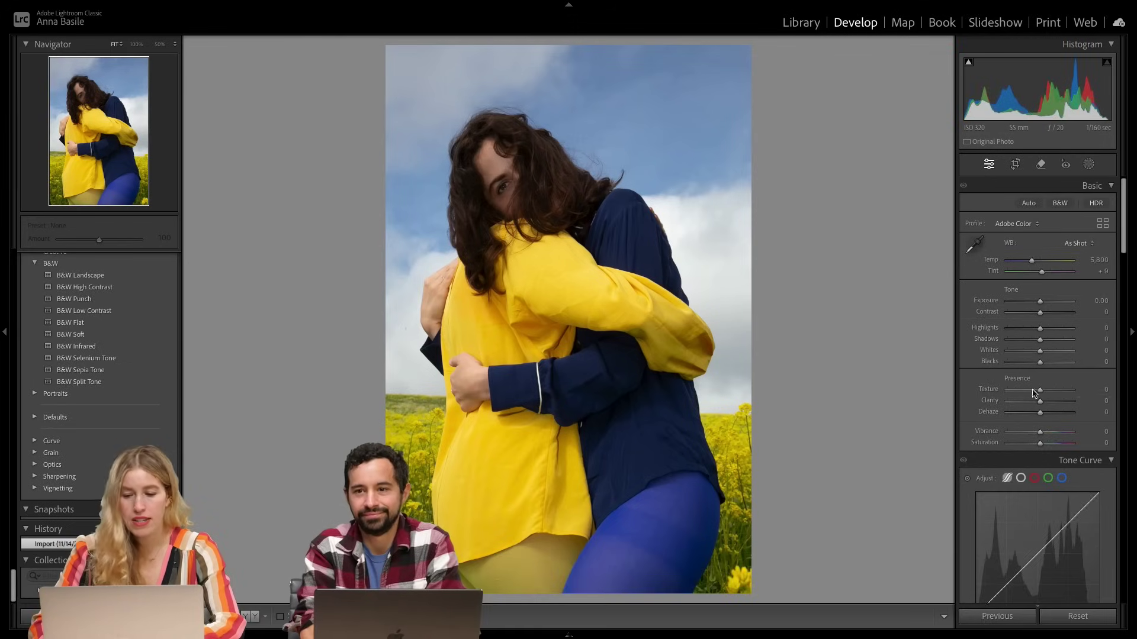
scroll(1038, 393, "down", 10)
scroll(1039, 392, "down", 2)
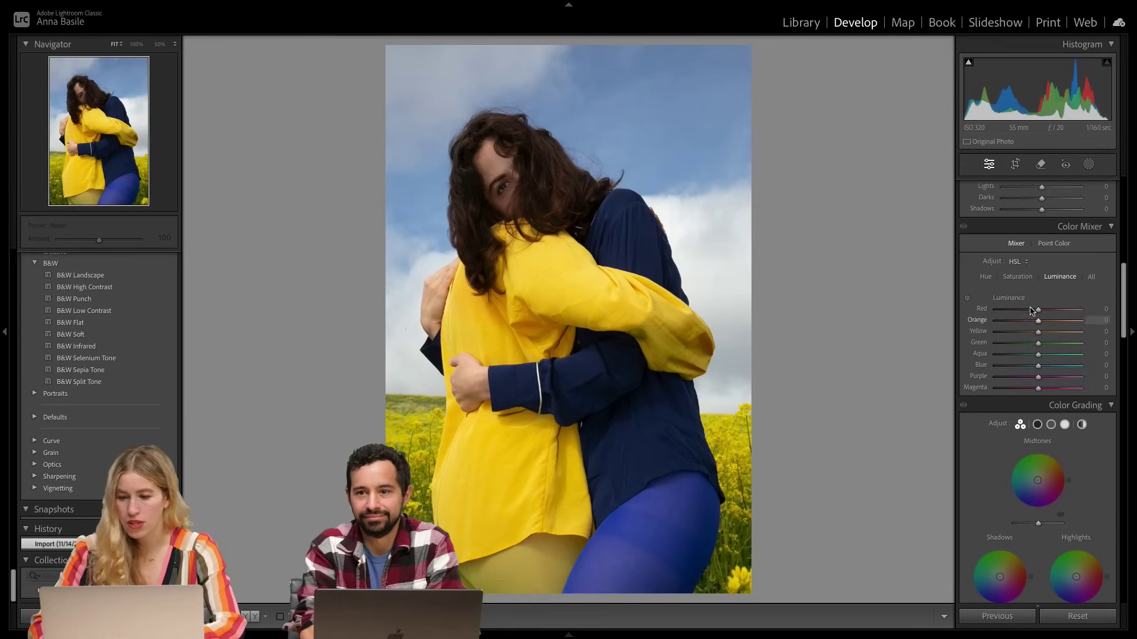
left_click(1024, 280)
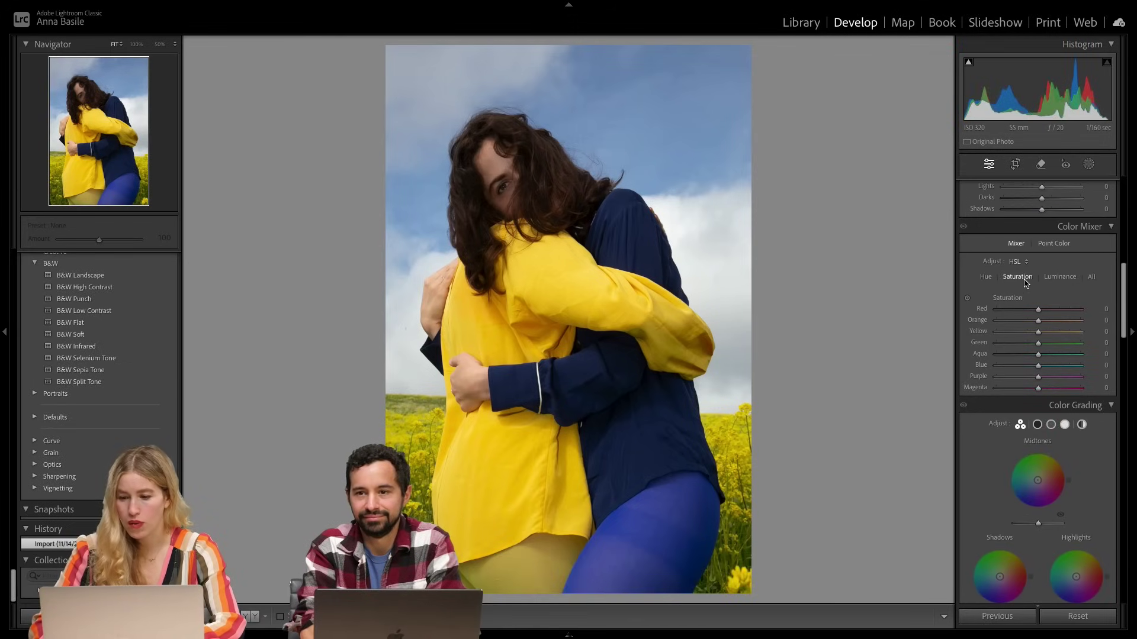
left_click(1054, 366)
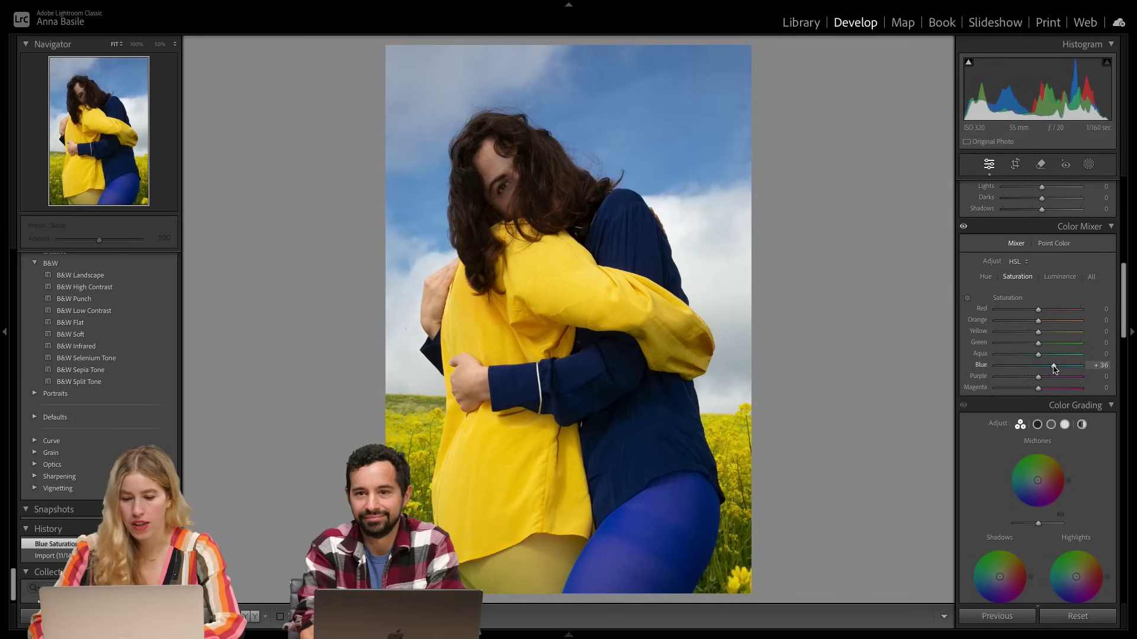
left_click(1060, 366)
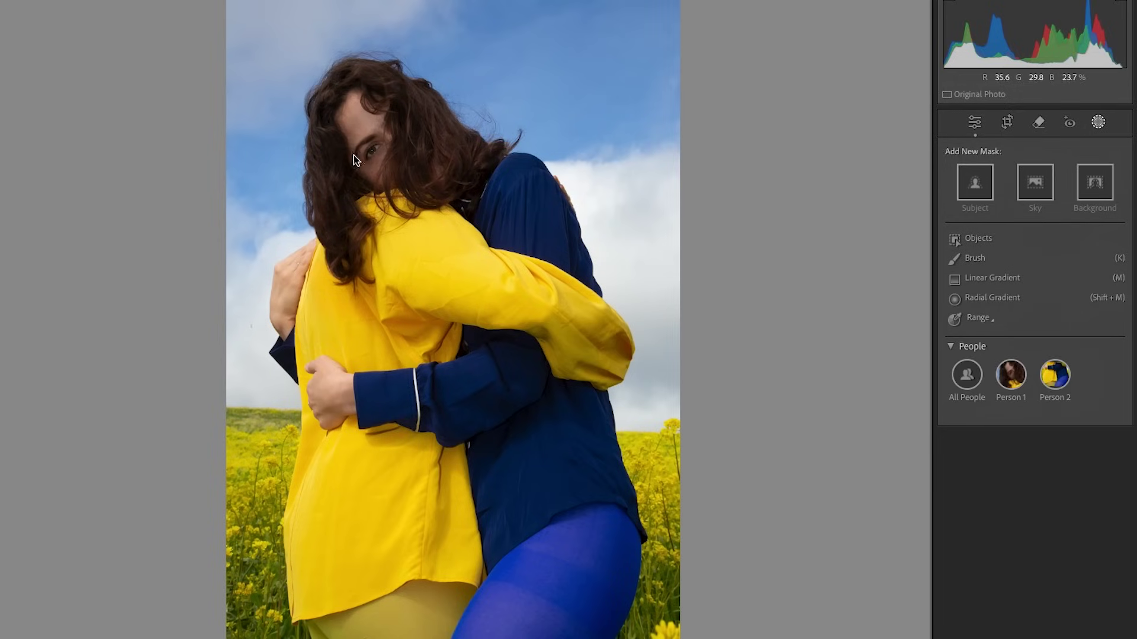
Create four separate Person 1 masks: facial skin, eye sclera, iris and pupil, and hair
left_click(1011, 376)
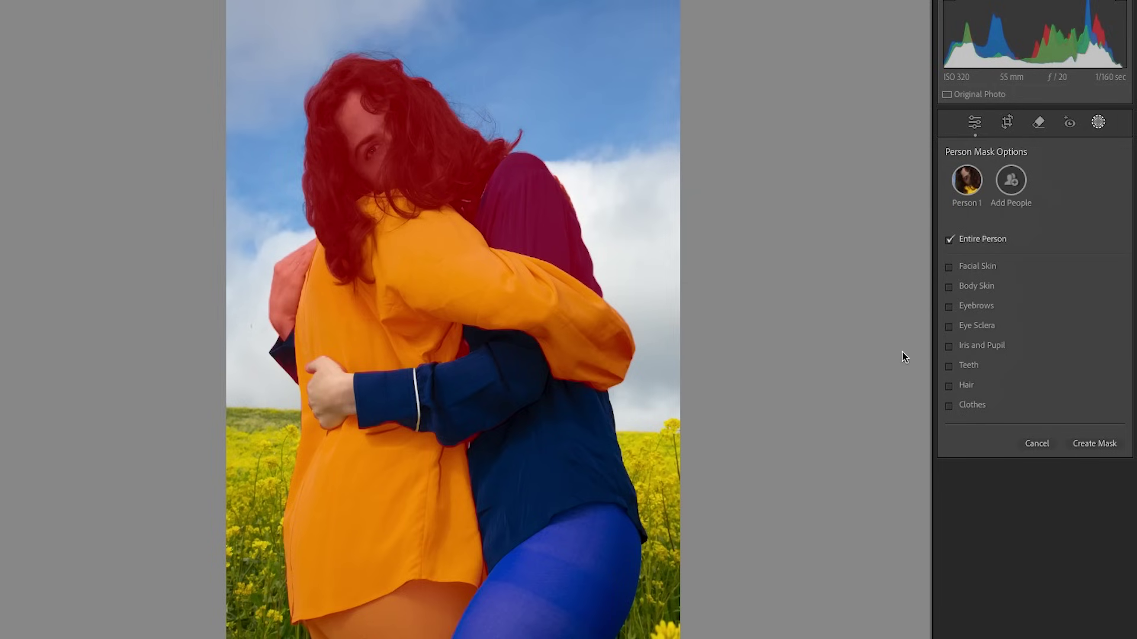
left_click(994, 267)
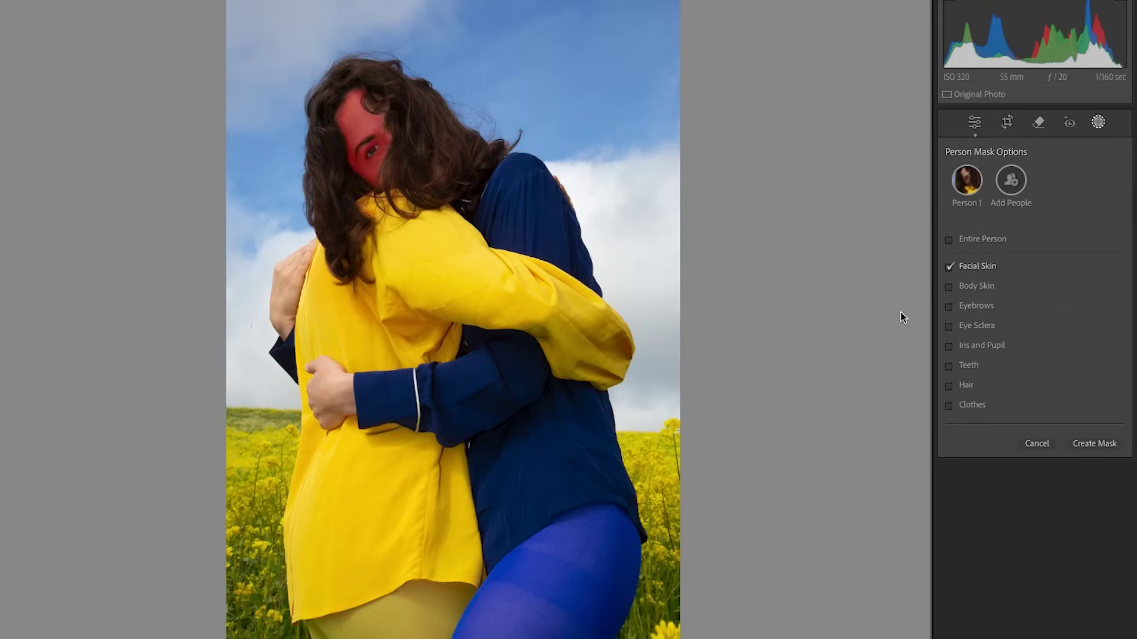
left_click(949, 327)
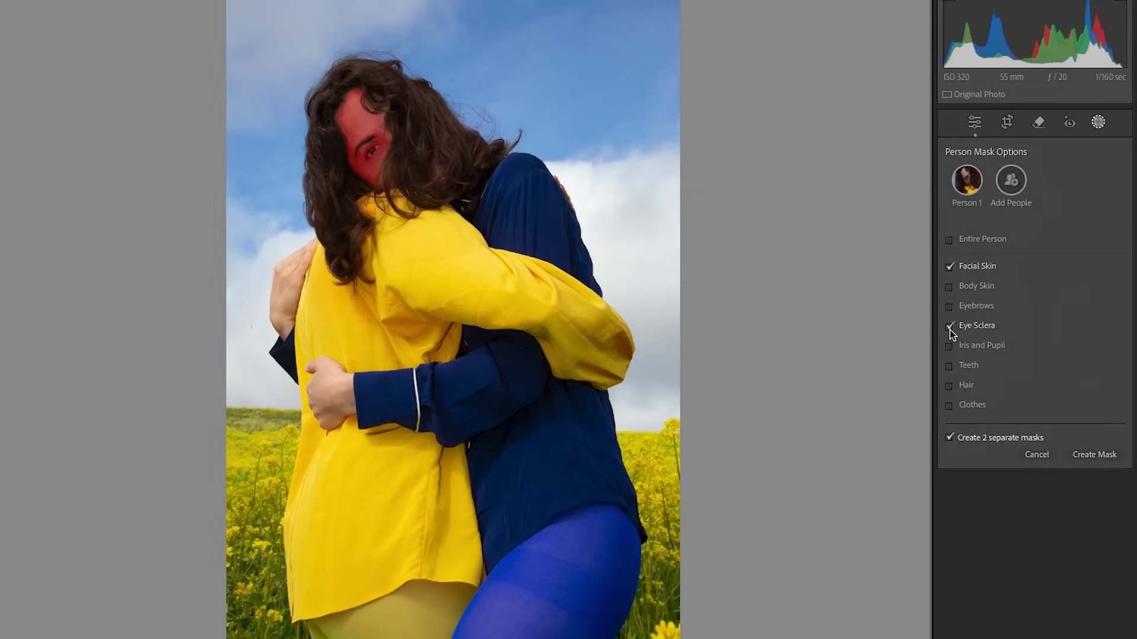
left_click(950, 345)
left_click(950, 386)
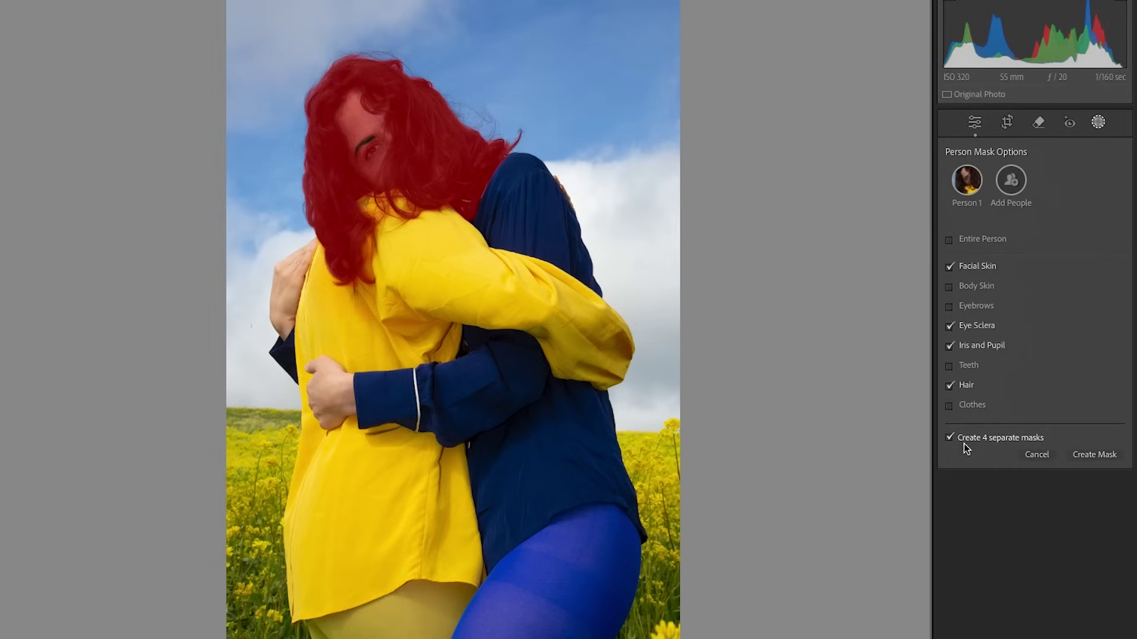
left_click(1103, 454)
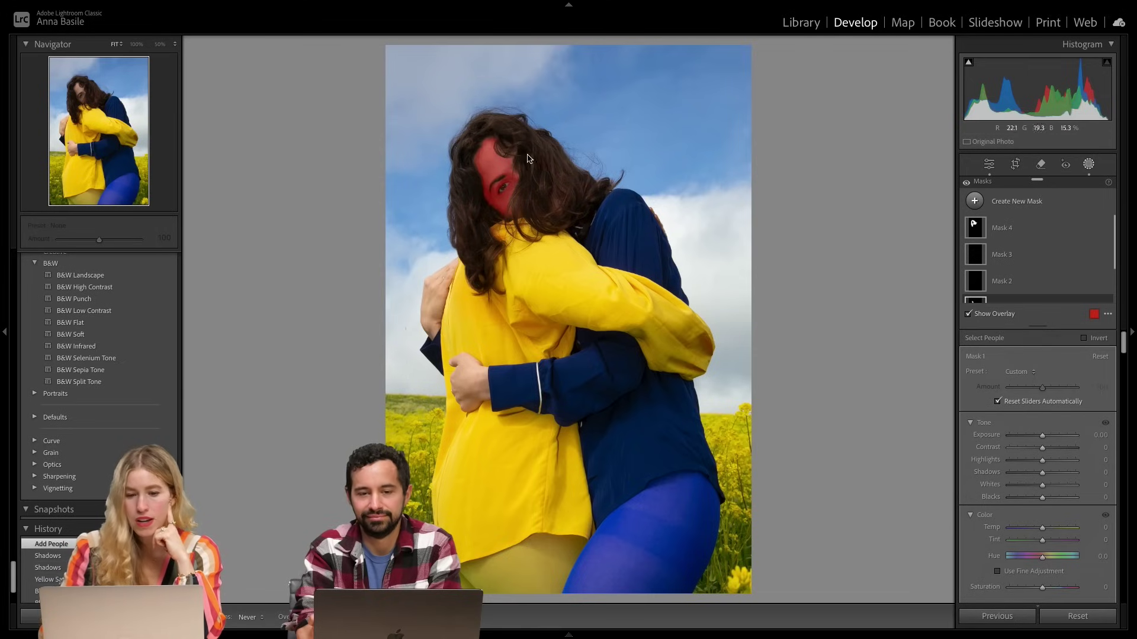
Hide the mask overlay and raise the facial skin mask's Exposure to 0.20
scroll(981, 266, "down", 1)
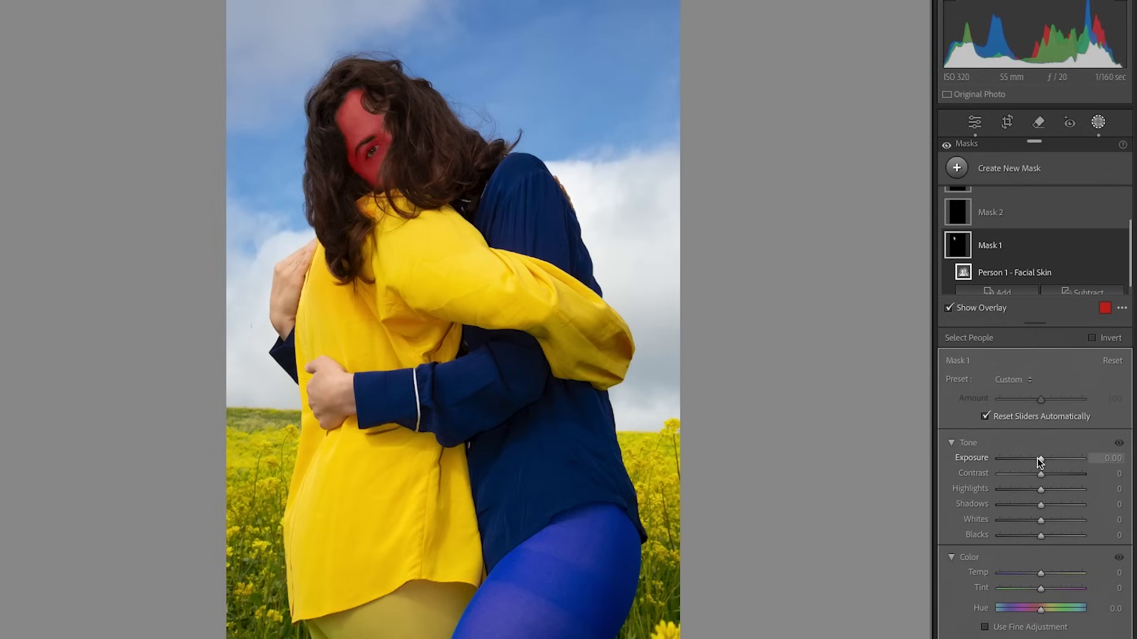
key("o")
left_click_drag(1041, 460, 1043, 459)
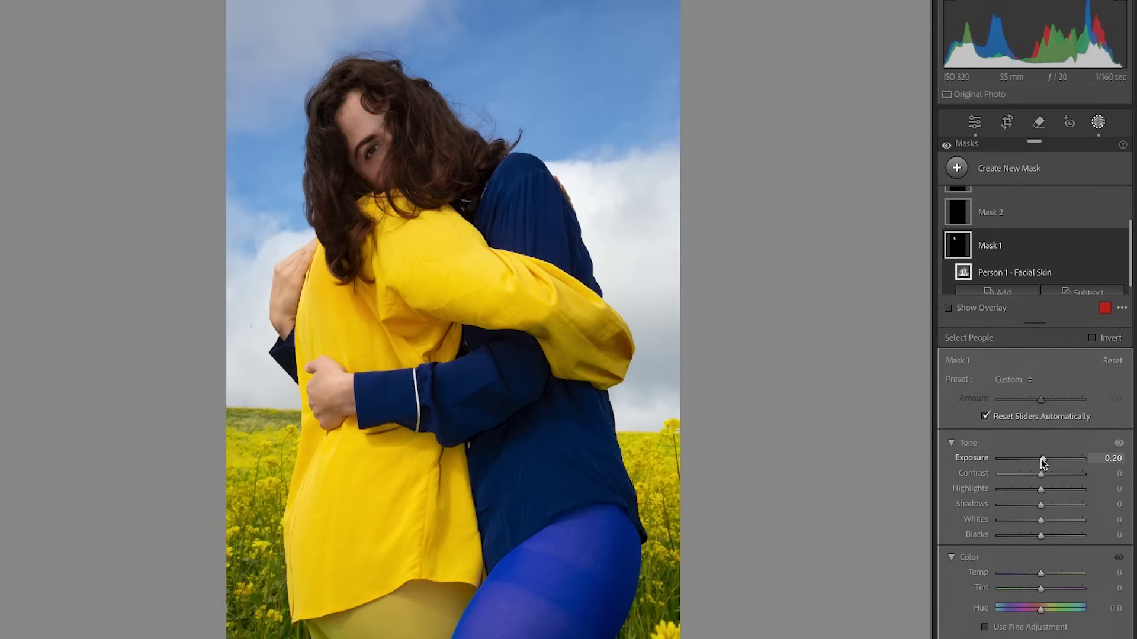
Lift Exposure on the eye sclera (0.20), iris and pupil (+0.50) and hair (+0.30) masks
left_click(1001, 212)
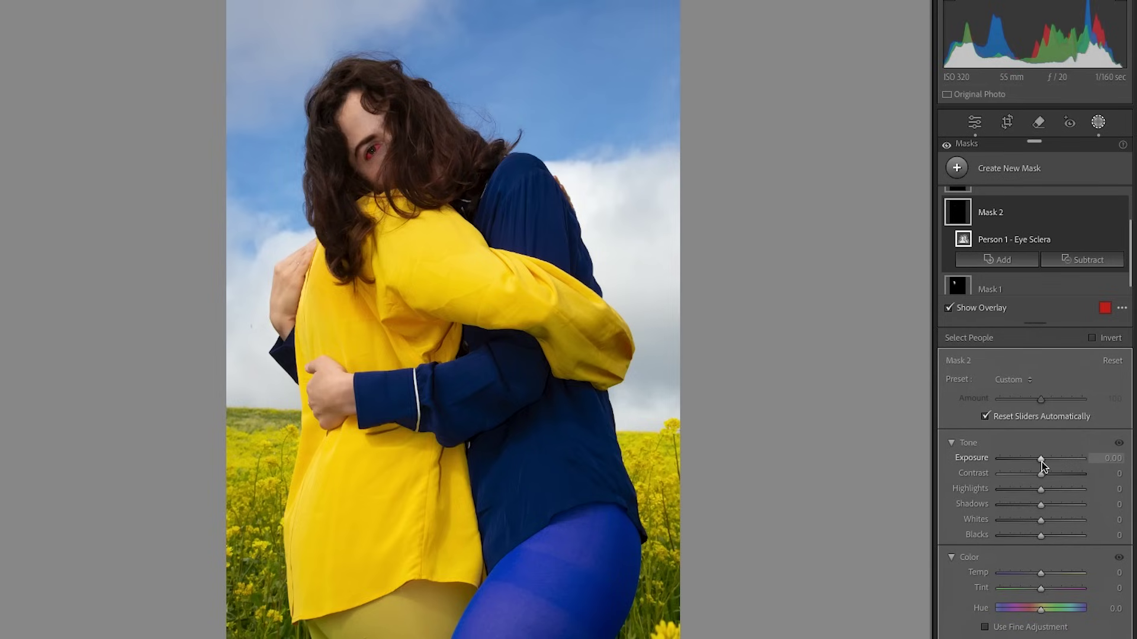
key("o")
key("shift+Up")
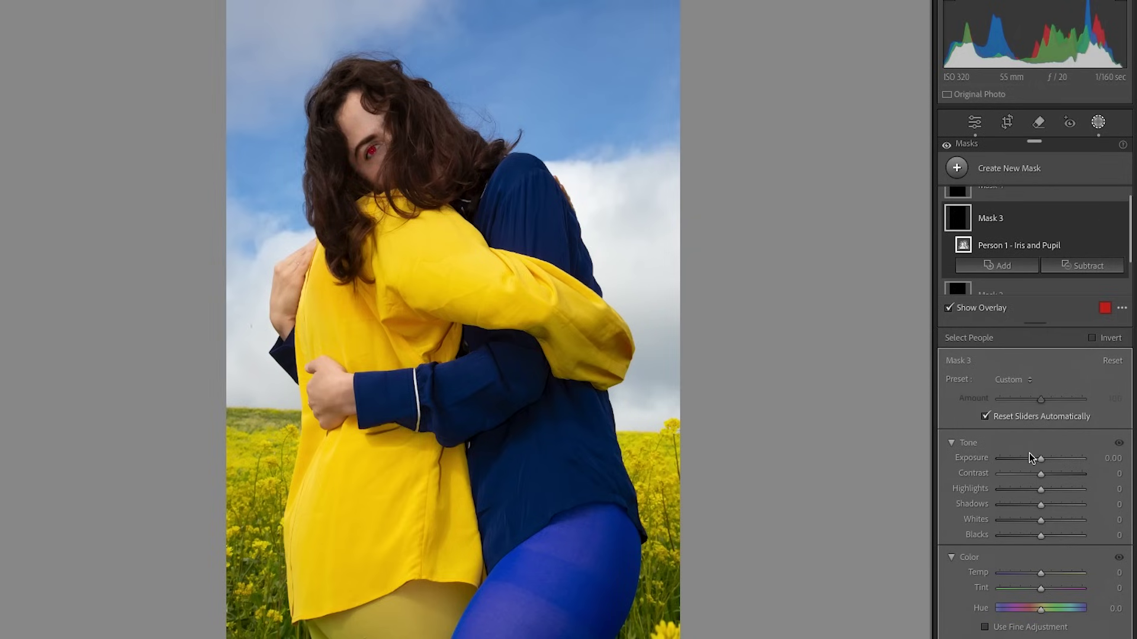
left_click_drag(1042, 460, 1044, 460)
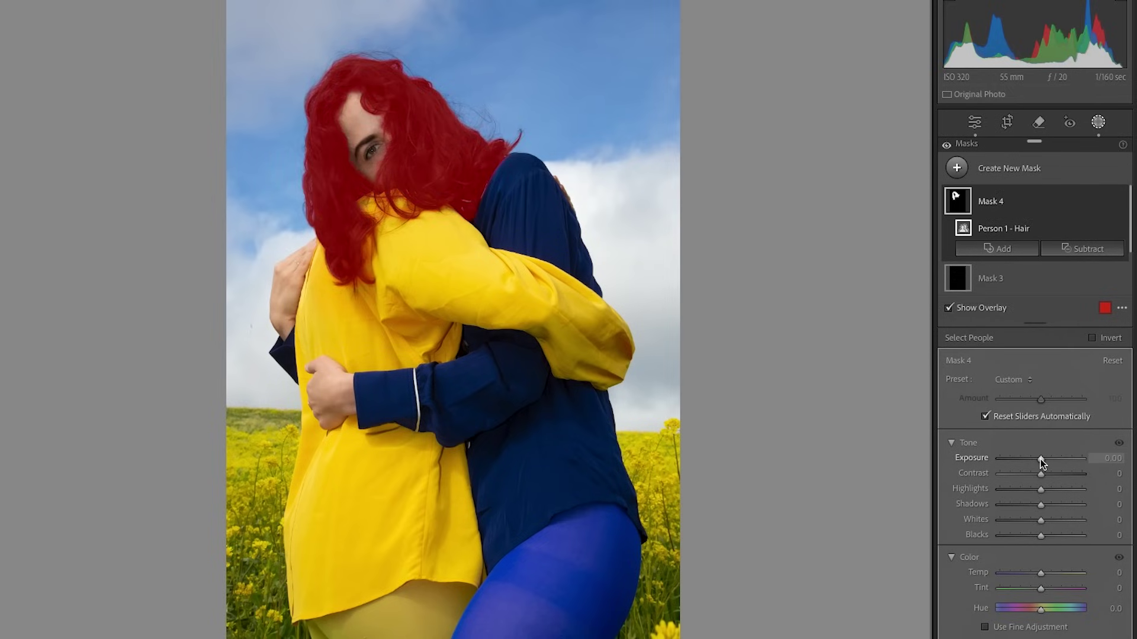
left_click_drag(1041, 462, 1043, 463)
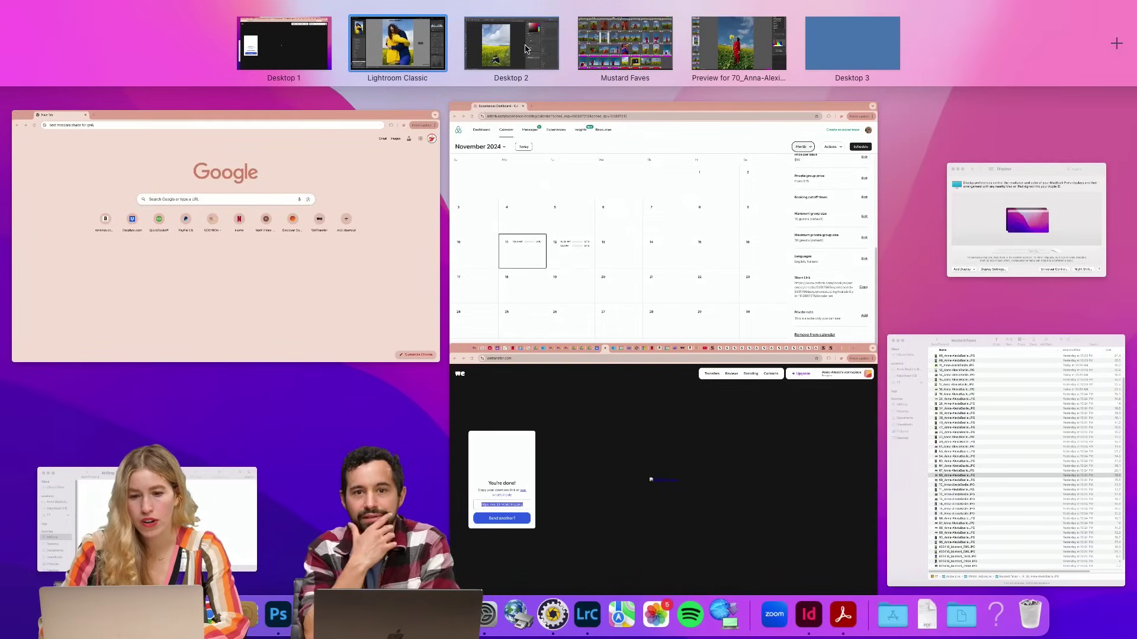
Switch to Desktop 2 to bring up Photoshop with the yellow-field couple photo
left_click(525, 49)
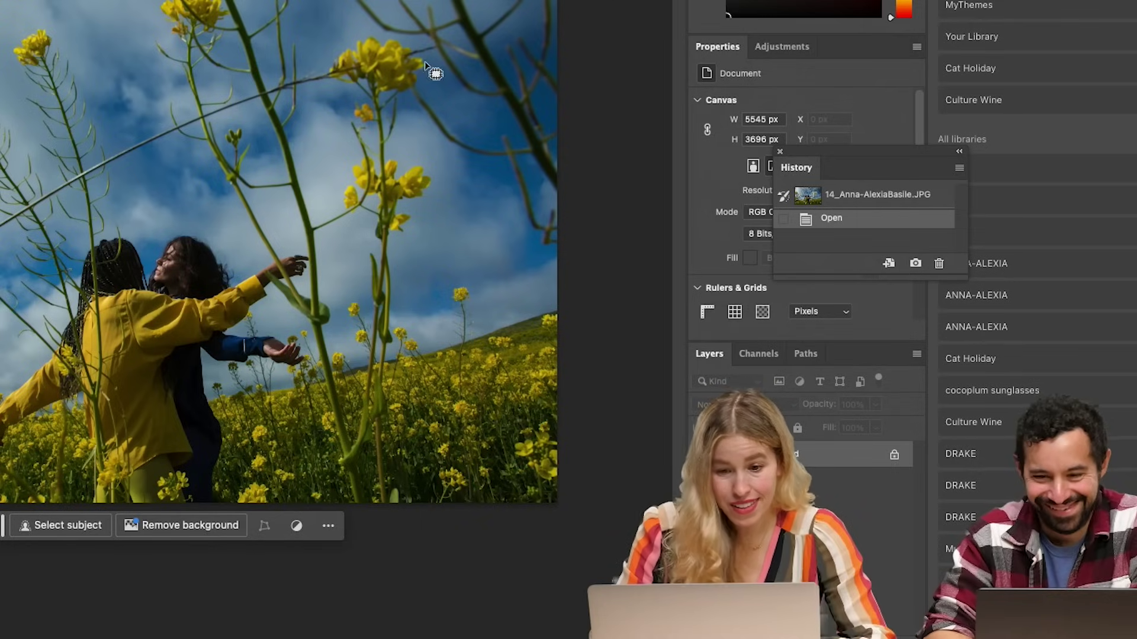
Lasso-select the long diagonal flower stem in the sky and remove it with Generative Fill, producing three variations
left_click_drag(426, 65, 176, 110)
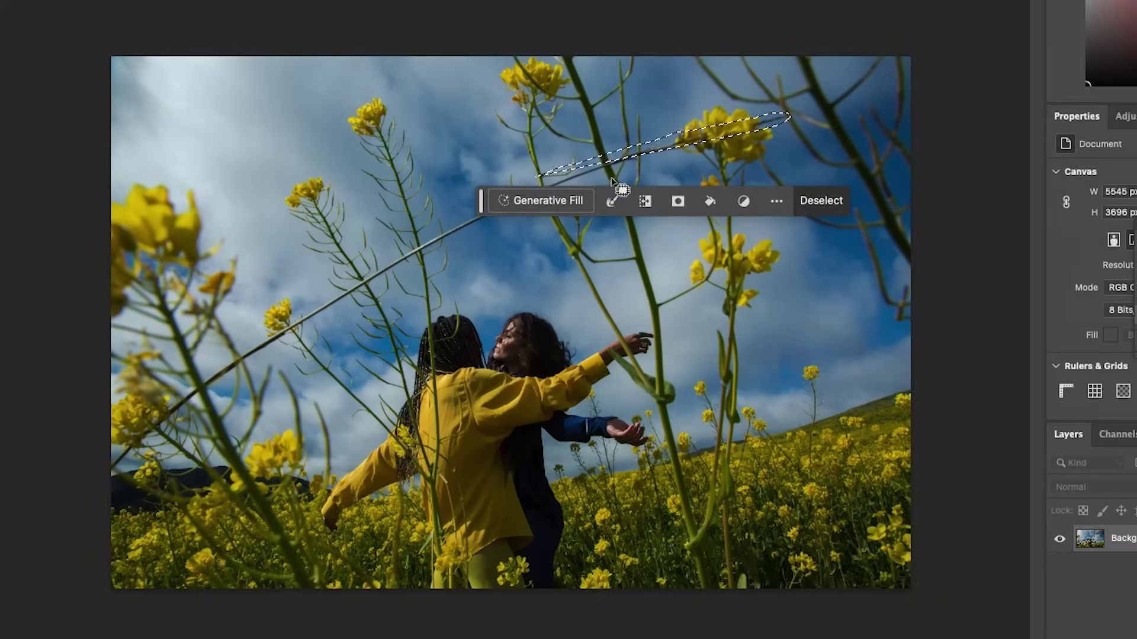
left_click(612, 180)
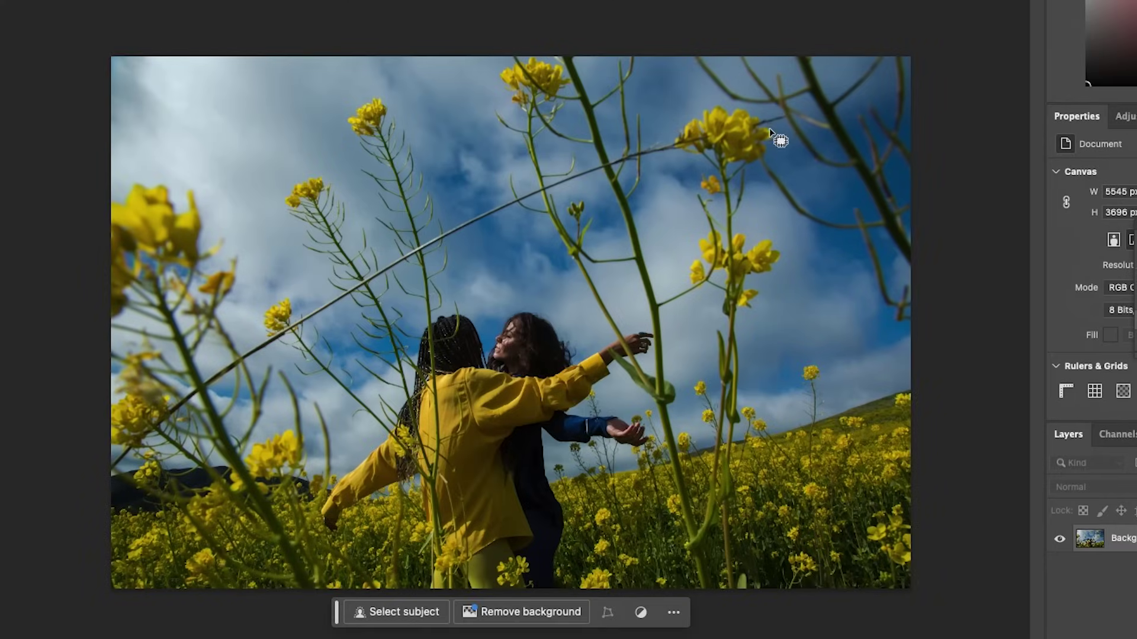
left_click_drag(769, 128, 785, 123)
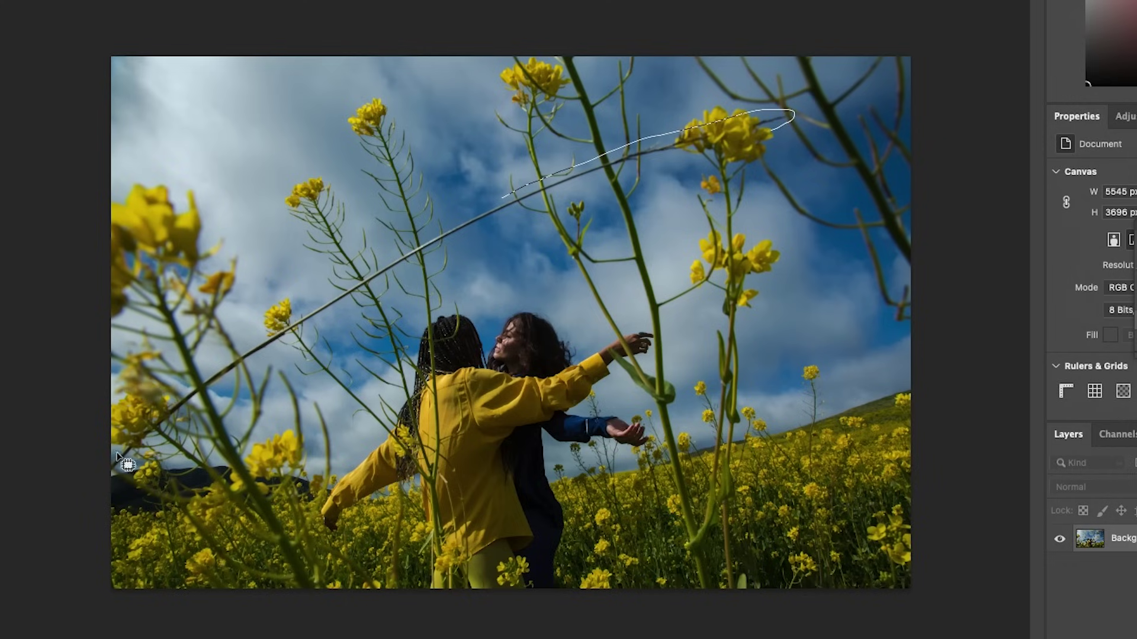
left_click_drag(227, 389, 116, 465)
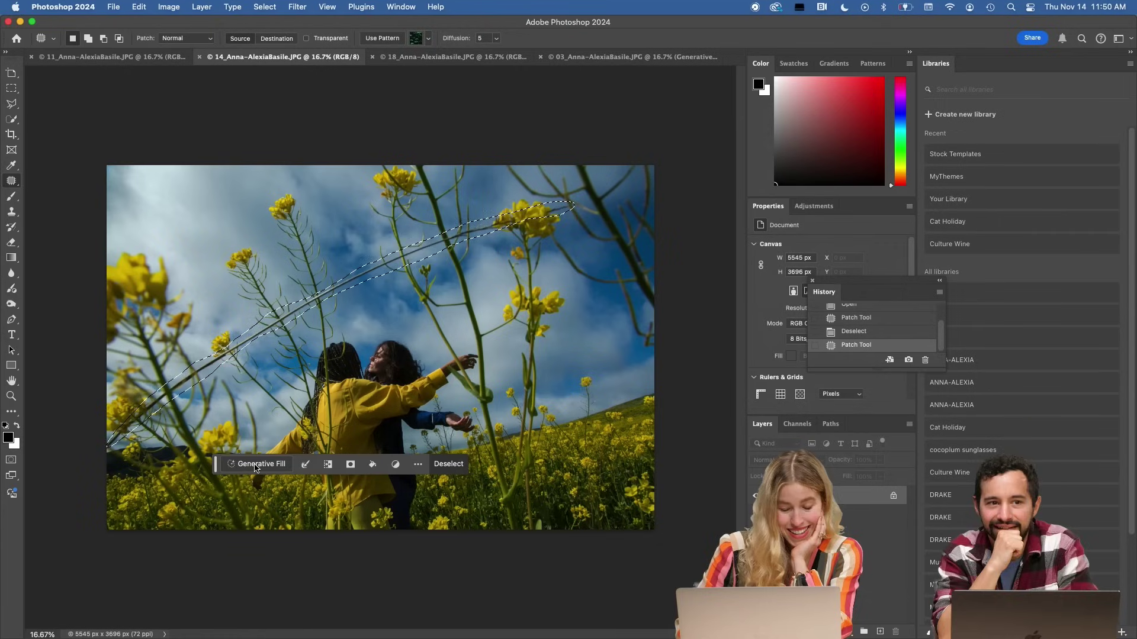
left_click(327, 494)
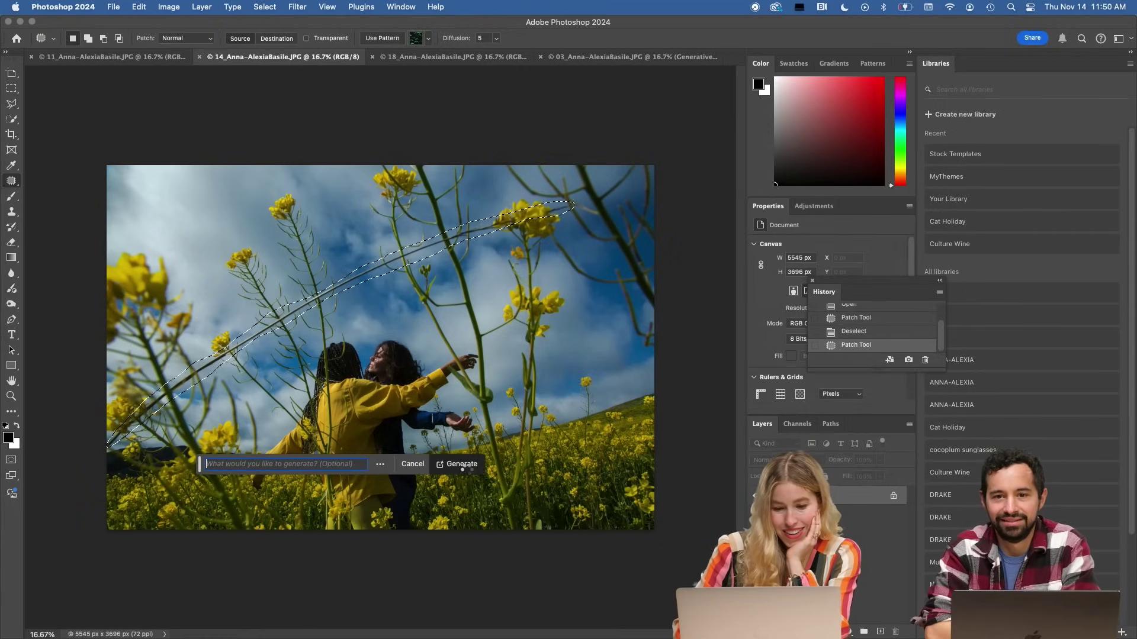
left_click(463, 465)
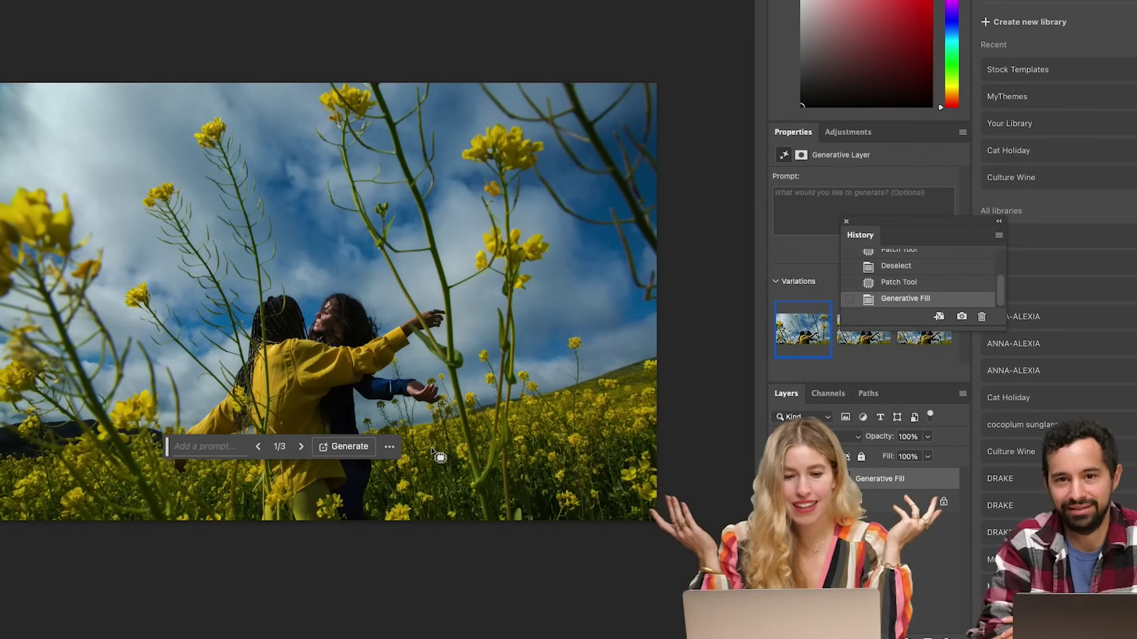